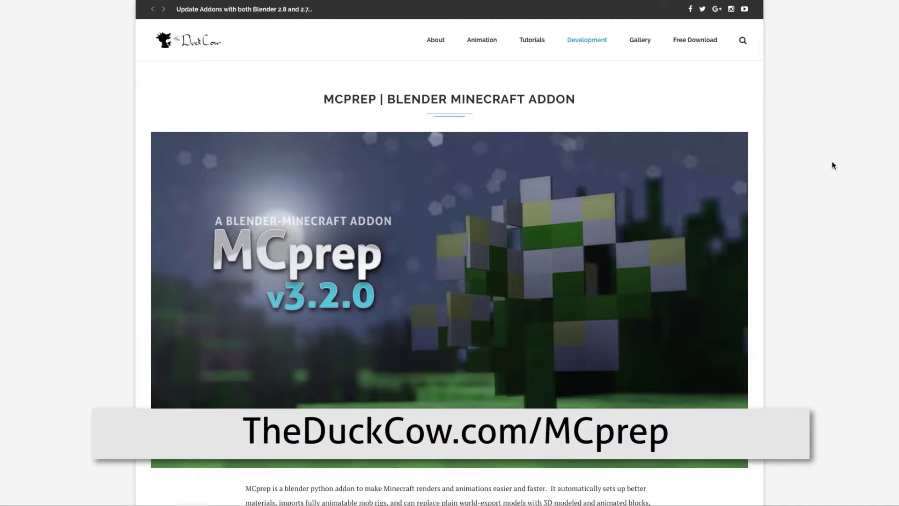
Scroll down TheDuckCow's MCprep page and download the MCprep add-on zip.
{"action": "scroll", "coordinate": [833, 165], "scroll_direction": "down", "scroll_amount": 3}
{"action": "scroll", "coordinate": [833, 164], "scroll_direction": "down", "scroll_amount": 3}
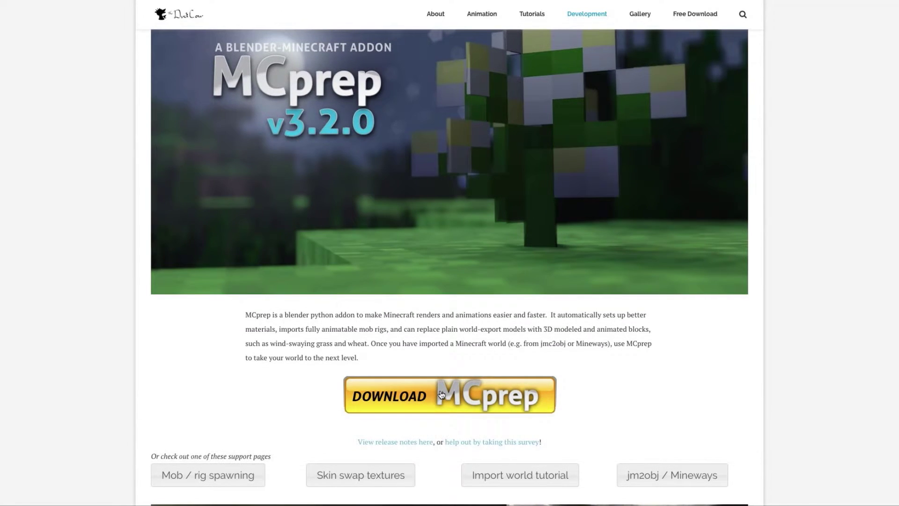
{"action": "left_click", "coordinate": [441, 395]}
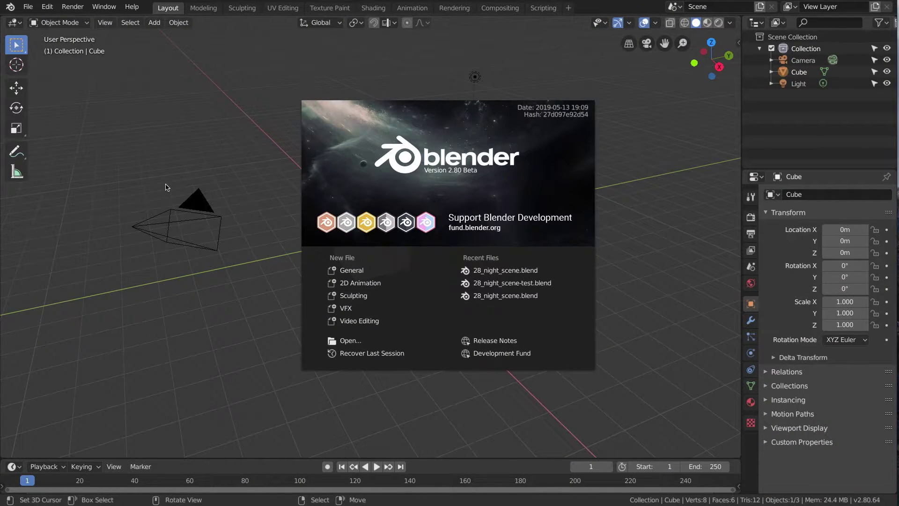
Dismiss the splash screen and open Blender Preferences on the Add-ons section.
{"action": "left_click", "coordinate": [165, 187]}
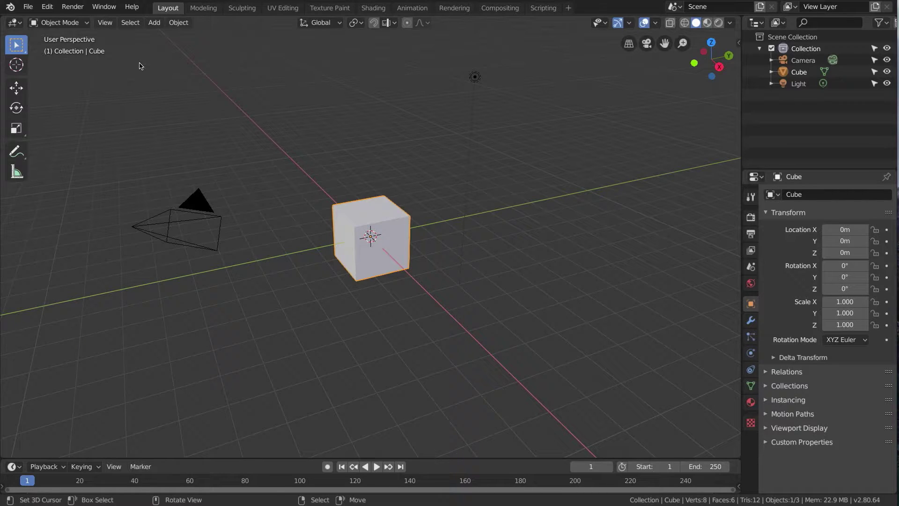
{"action": "left_click", "coordinate": [48, 6]}
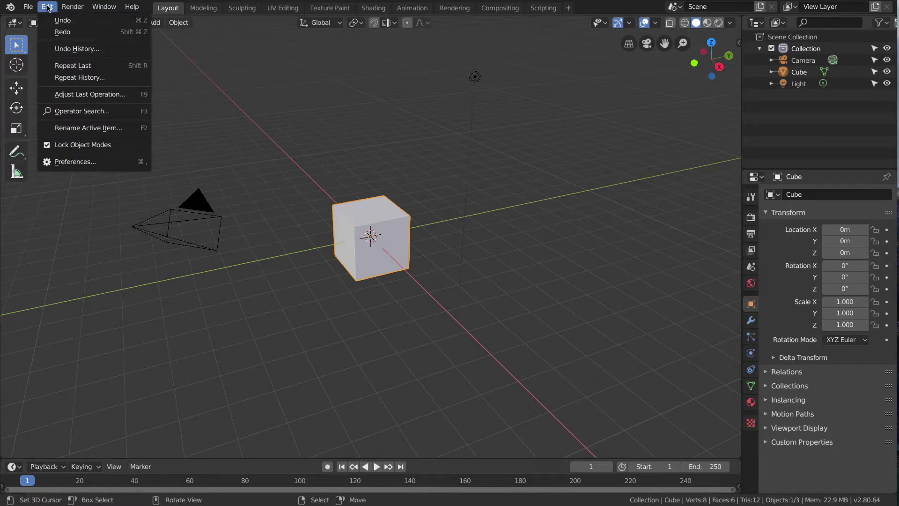
{"action": "left_click", "coordinate": [77, 165]}
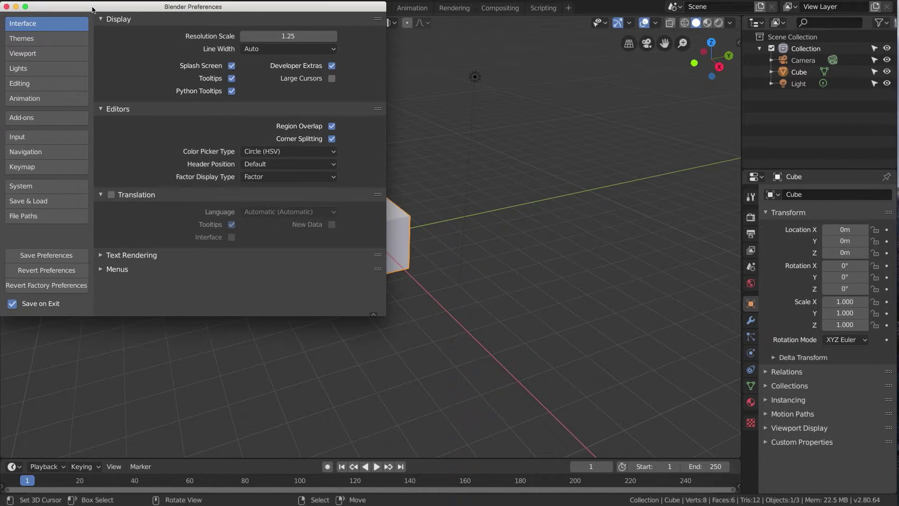
{"action": "left_click_drag", "start_coordinate": [92, 7], "coordinate": [184, 41]}
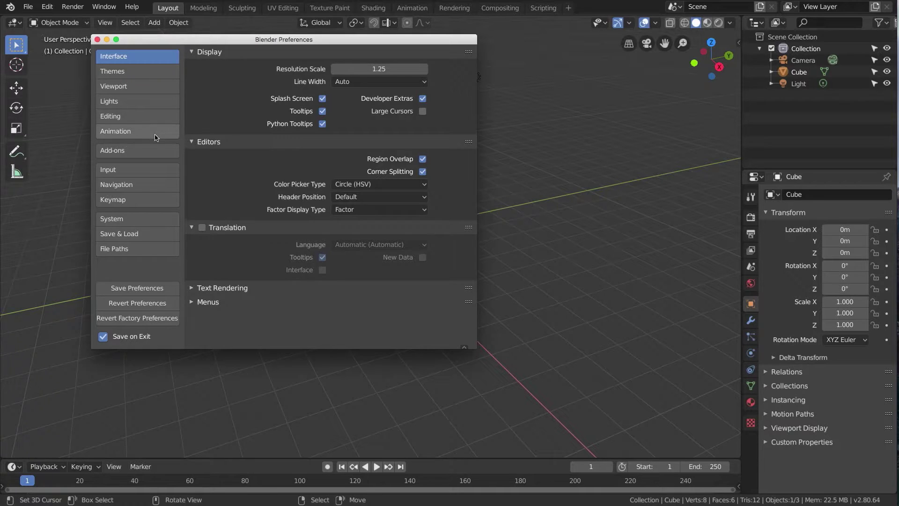
{"action": "left_click", "coordinate": [132, 159]}
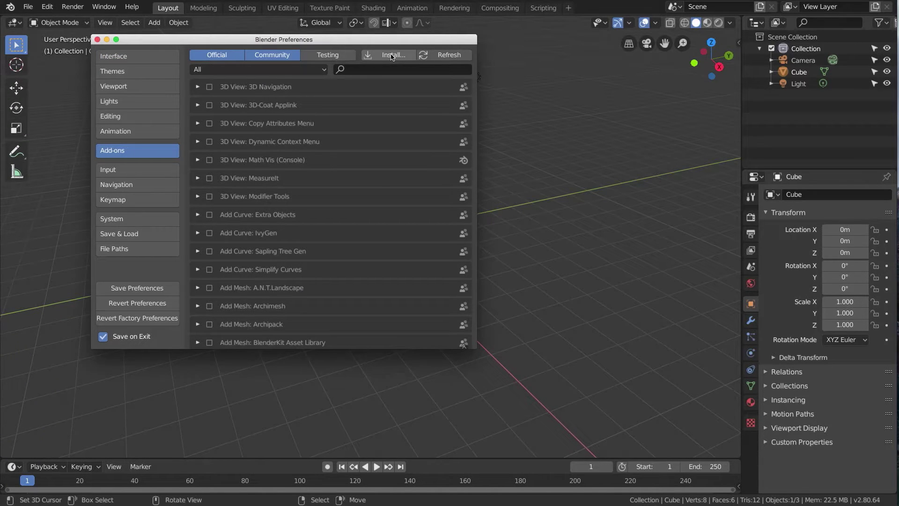
Choose MCprep_addon_v3.2.0.zip on the Desktop as the add-on file to install.
{"action": "left_click", "coordinate": [391, 56]}
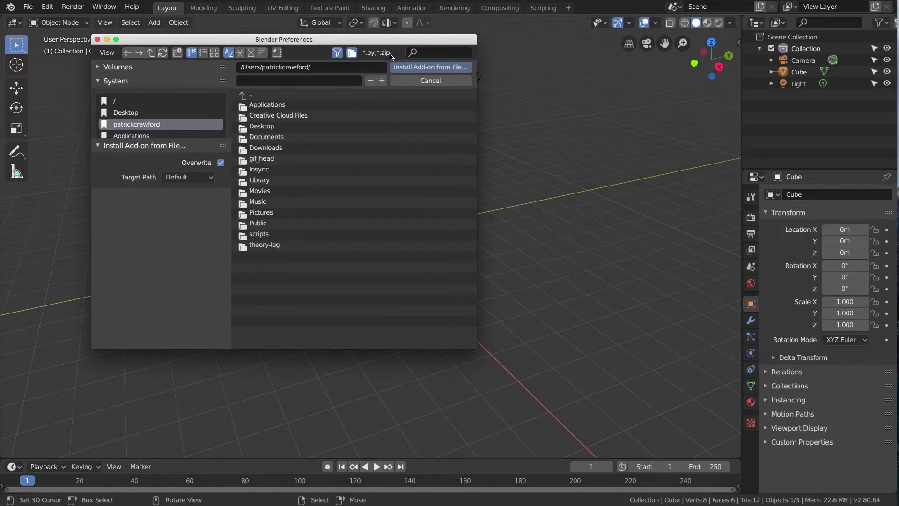
{"action": "left_click", "coordinate": [157, 114]}
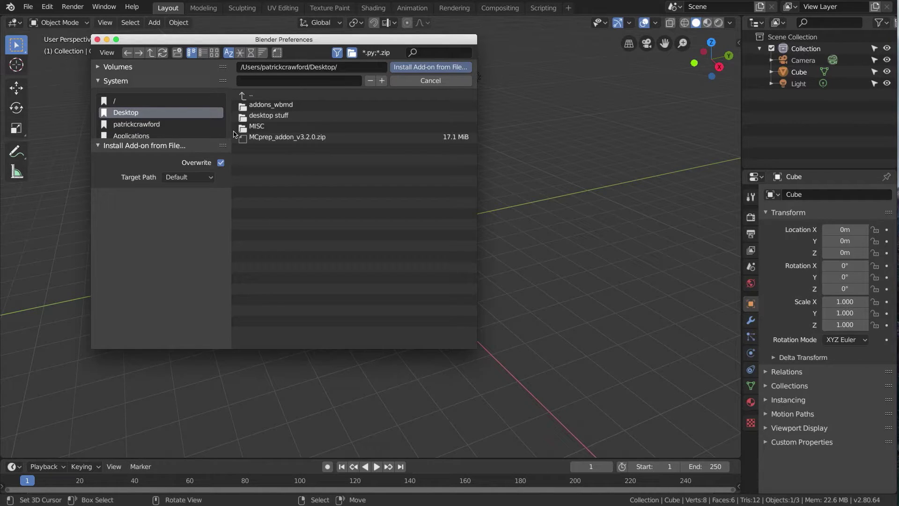
{"action": "left_click", "coordinate": [275, 138]}
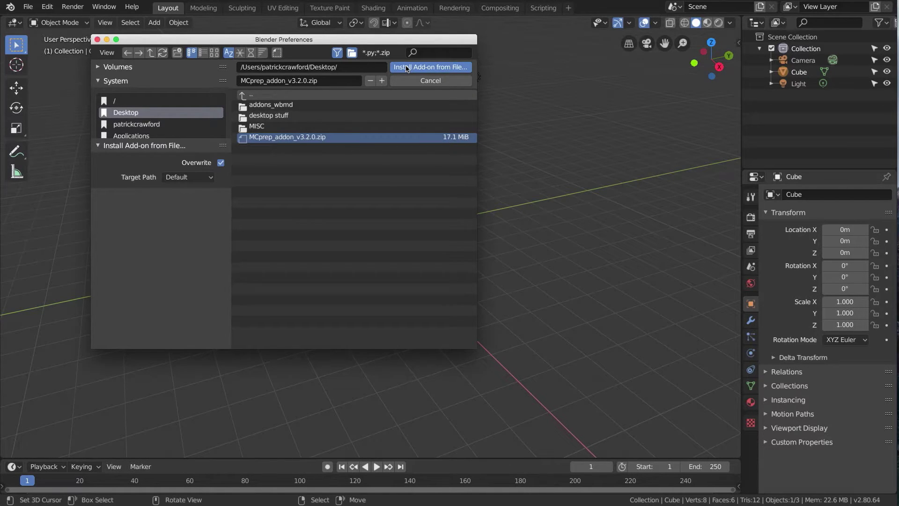
Install the MCprep zip, search 'mcprep', make sure it's enabled and expand its details.
{"action": "left_click", "coordinate": [407, 68]}
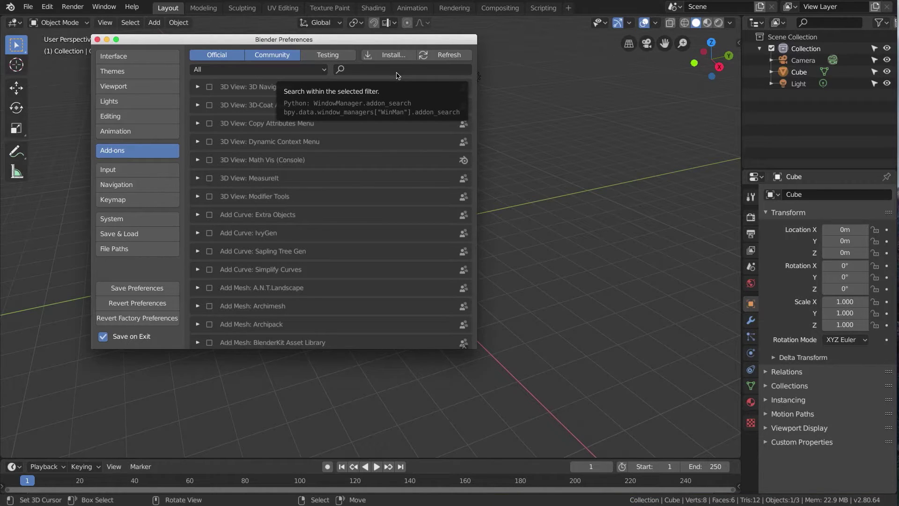
{"action": "left_click", "coordinate": [396, 72]}
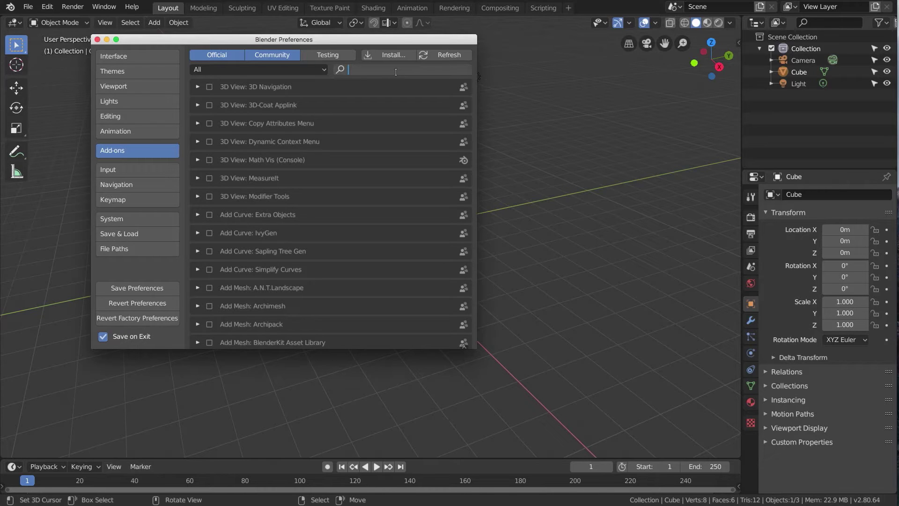
{"action": "type", "text": "mcprep"}
{"action": "key", "text": "Return"}
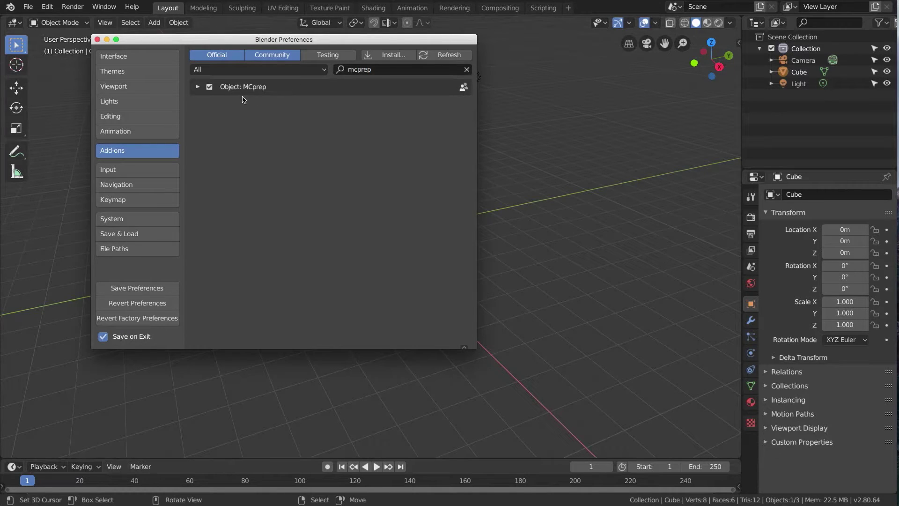
{"action": "left_click", "coordinate": [210, 87]}
{"action": "left_click", "coordinate": [209, 87]}
{"action": "left_click", "coordinate": [197, 87]}
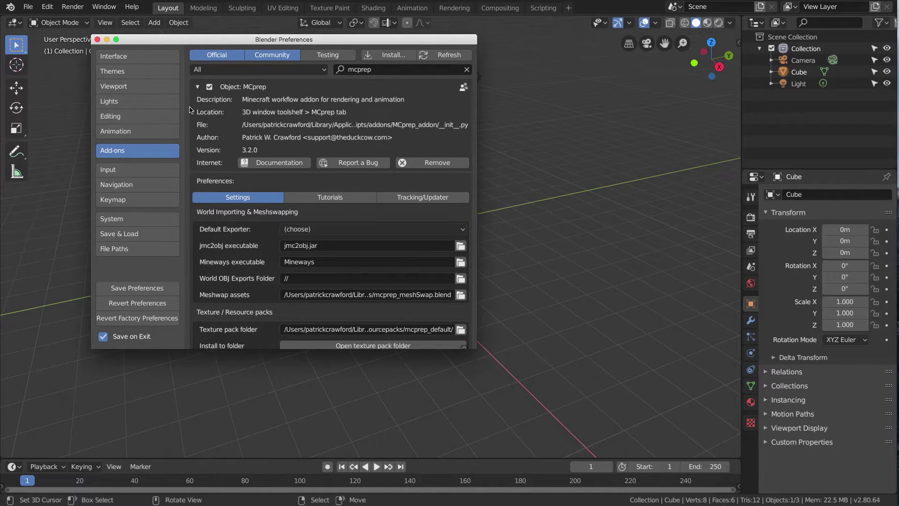
Set MCprep's Default Exporter to jmc2obj, glance at Tutorials, then return to Settings.
{"action": "scroll", "coordinate": [190, 110], "scroll_direction": "down", "scroll_amount": 2}
{"action": "scroll", "coordinate": [190, 110], "scroll_direction": "down", "scroll_amount": 8}
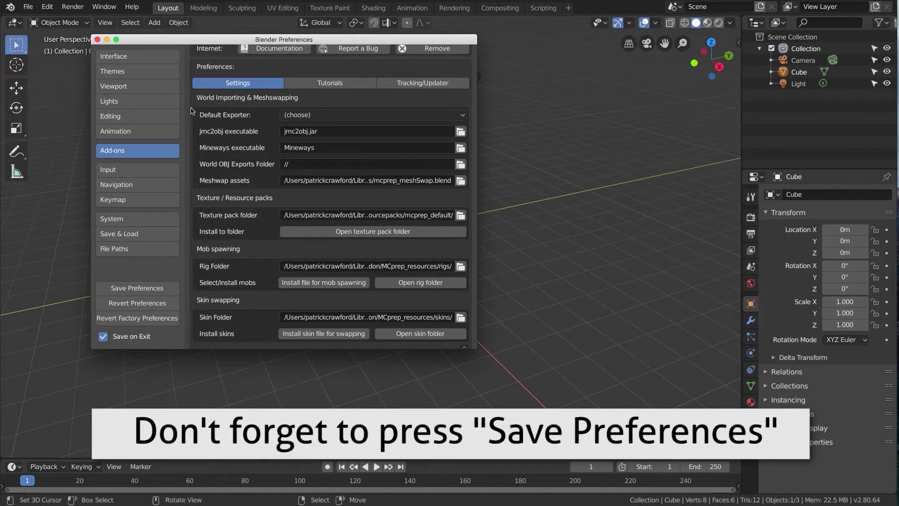
{"action": "left_click", "coordinate": [295, 116]}
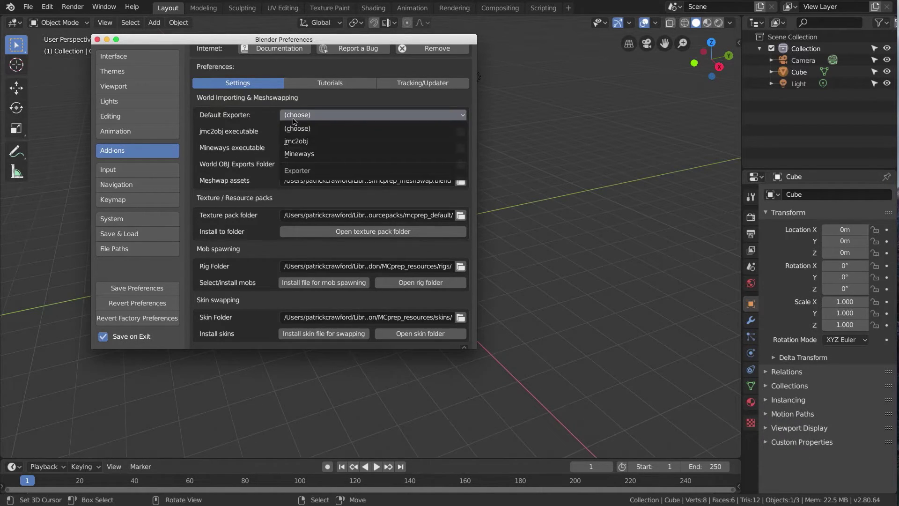
{"action": "left_click", "coordinate": [302, 154]}
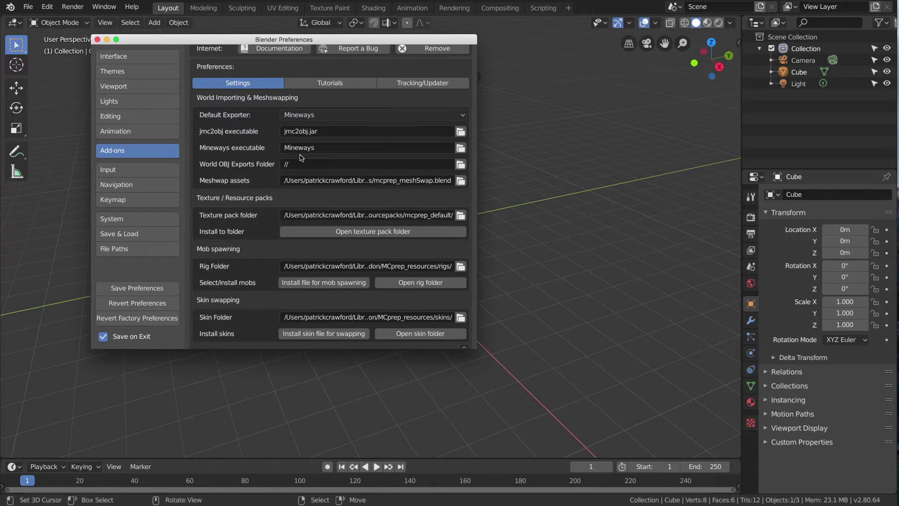
{"action": "left_click", "coordinate": [291, 115]}
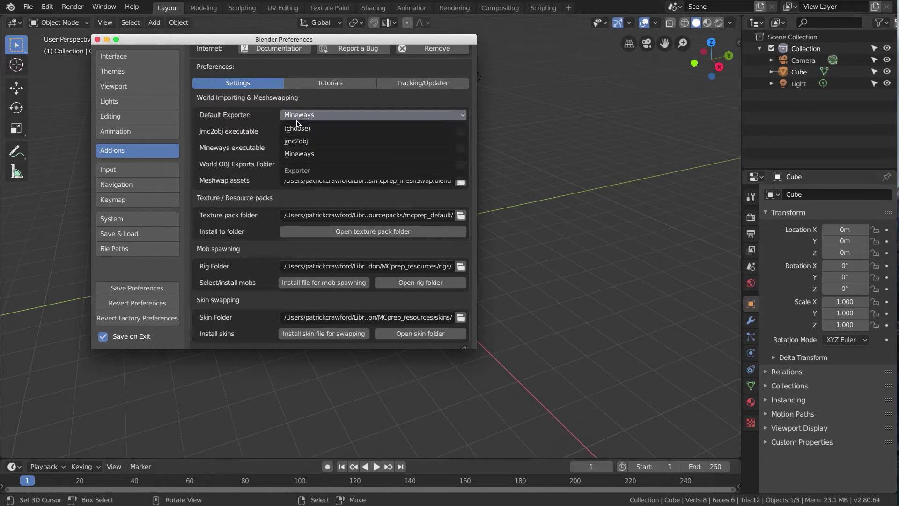
{"action": "left_click", "coordinate": [302, 139]}
{"action": "left_click", "coordinate": [319, 85]}
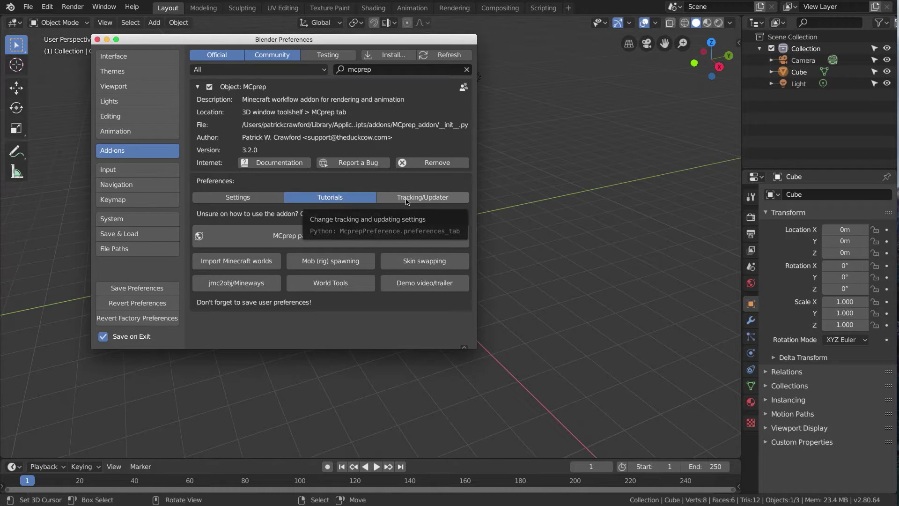
{"action": "left_click", "coordinate": [263, 202]}
{"action": "scroll", "coordinate": [255, 234], "scroll_direction": "down", "scroll_amount": 2}
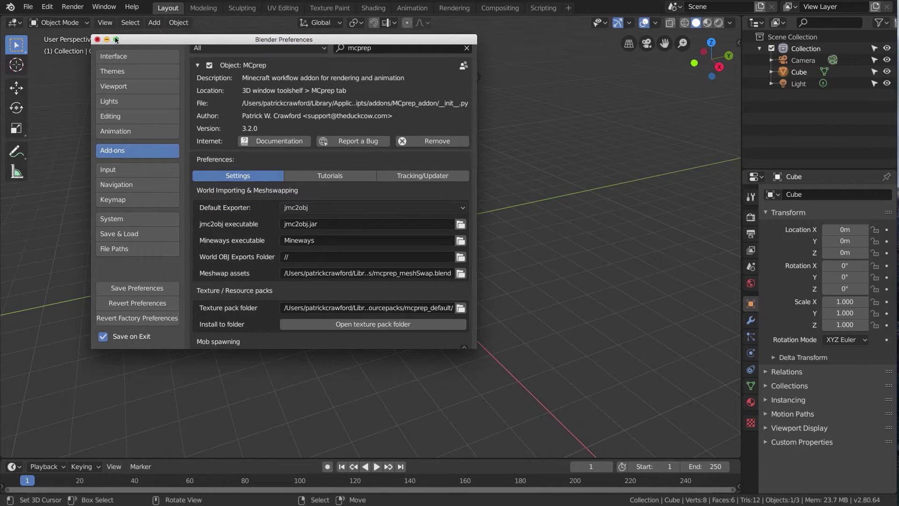
Close Preferences to return to the default cube, camera and light scene.
{"action": "left_click", "coordinate": [97, 40]}
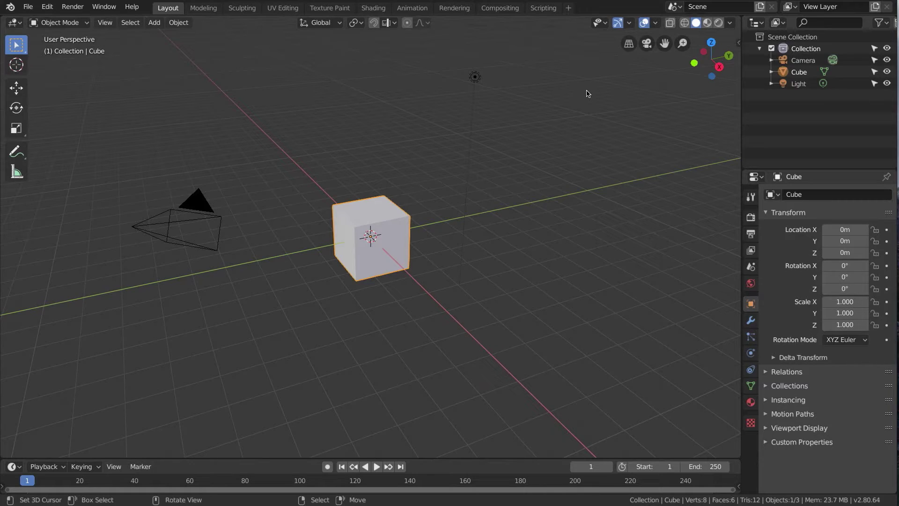
Show the MCprep sidebar tab and collapse World Imports, World Tools, Skin Swapper and Spawner.
{"action": "key", "text": "n"}
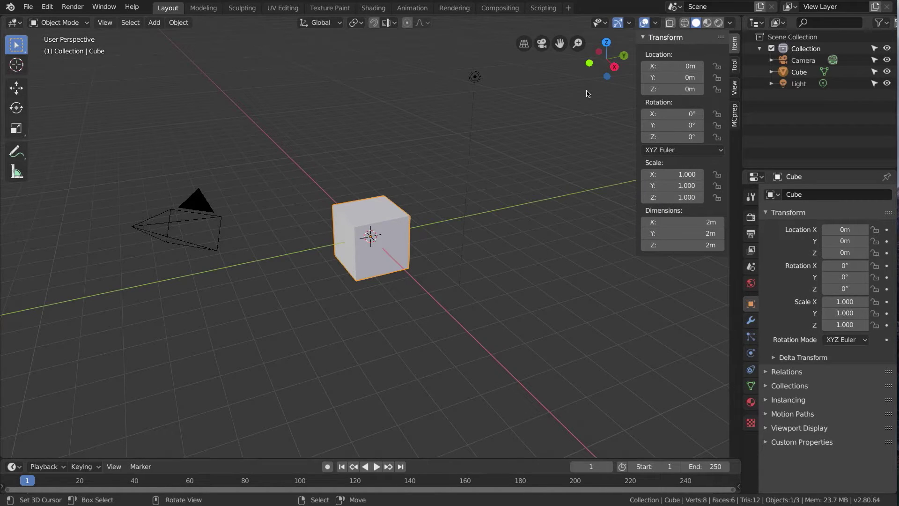
{"action": "left_click", "coordinate": [736, 116]}
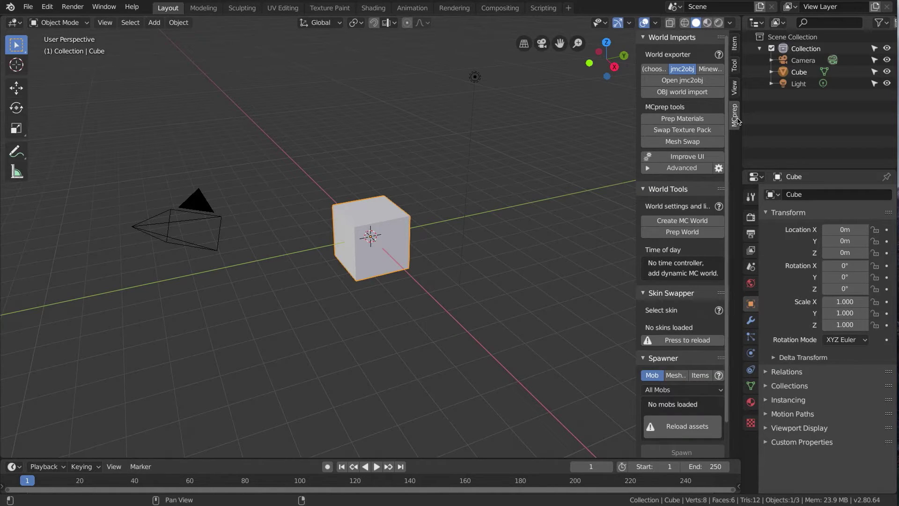
{"action": "left_click", "coordinate": [646, 38]}
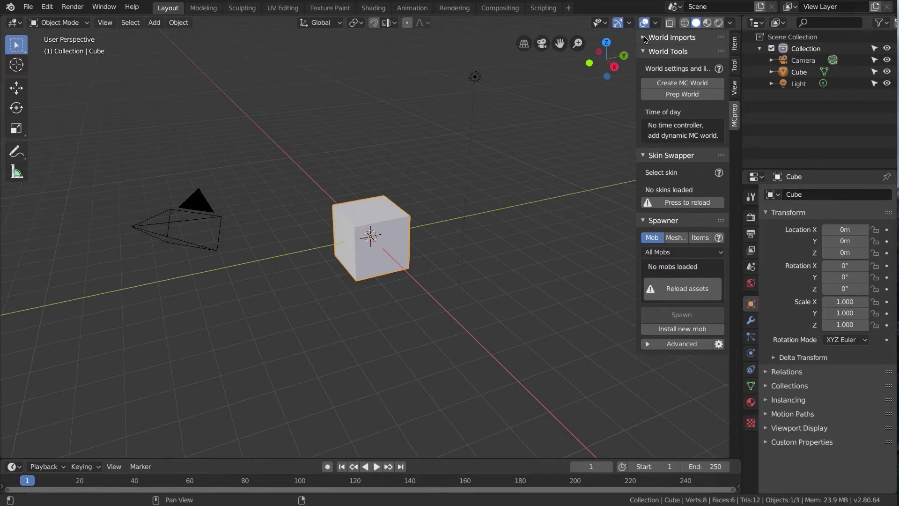
{"action": "left_click", "coordinate": [645, 52]}
{"action": "left_click", "coordinate": [645, 66]}
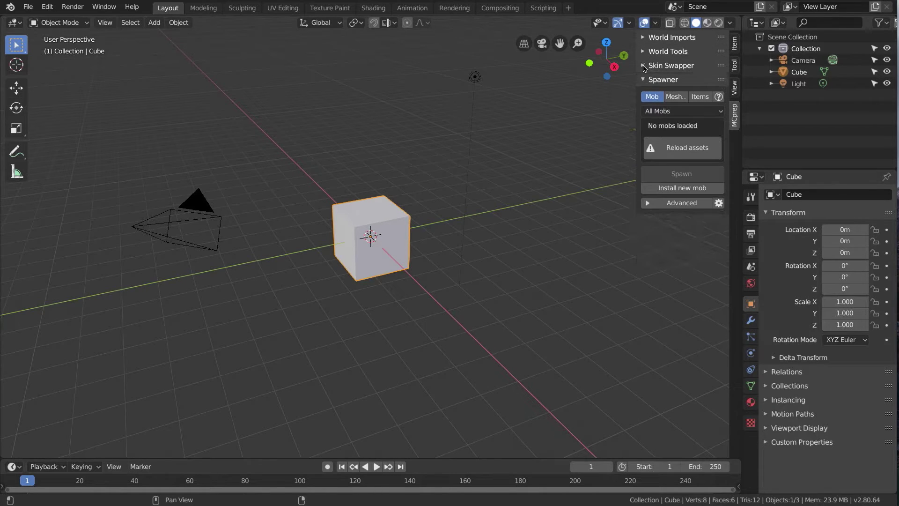
{"action": "left_click", "coordinate": [645, 80]}
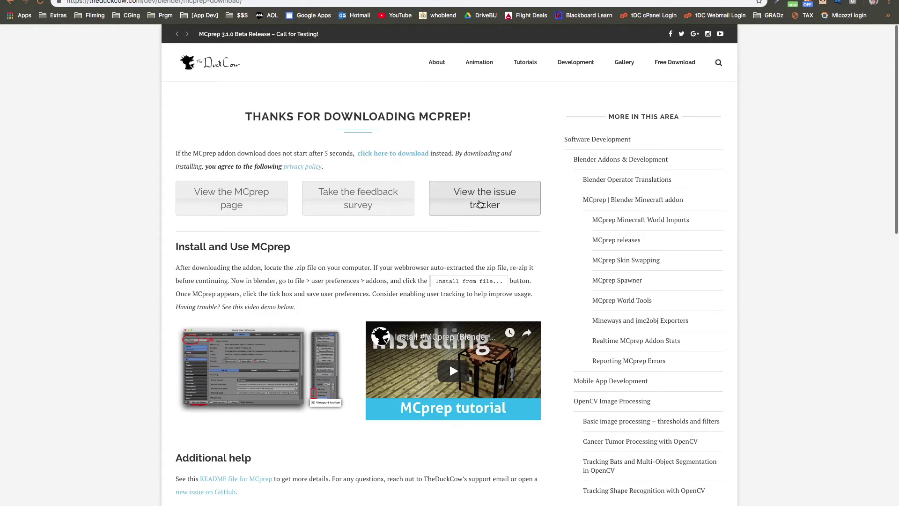
Go from the download page to MCprep's GitHub issue tracker and start a new issue.
{"action": "left_click", "coordinate": [480, 204]}
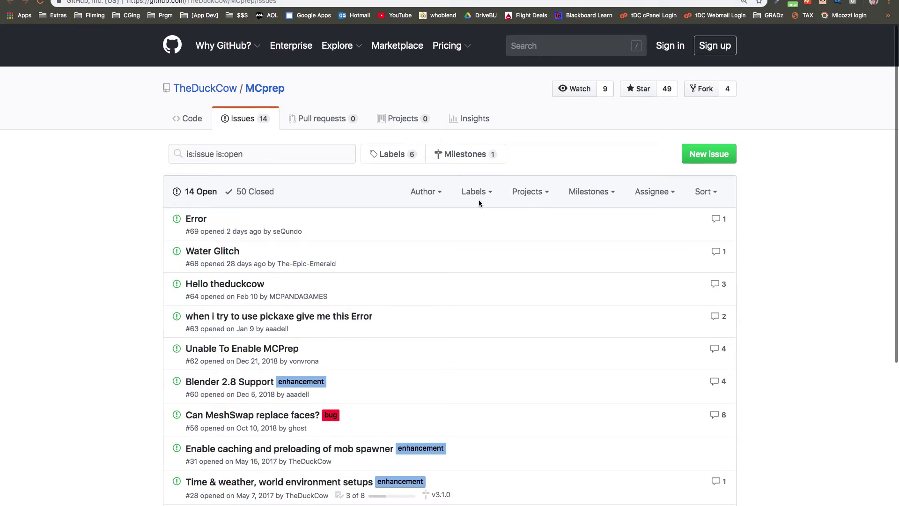
{"action": "left_click", "coordinate": [706, 160]}
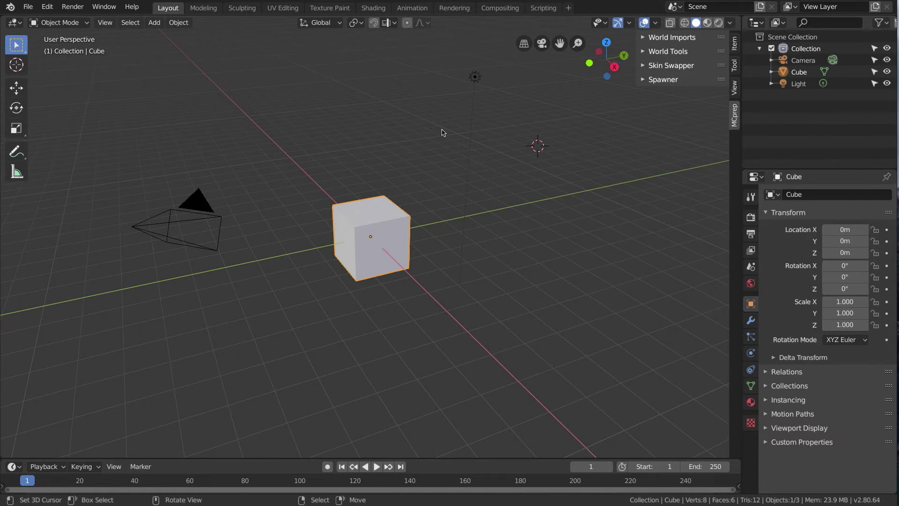
Open 28_night_scene.blend from Recent Files on the Blender splash screen.
{"action": "left_click", "coordinate": [9, 8]}
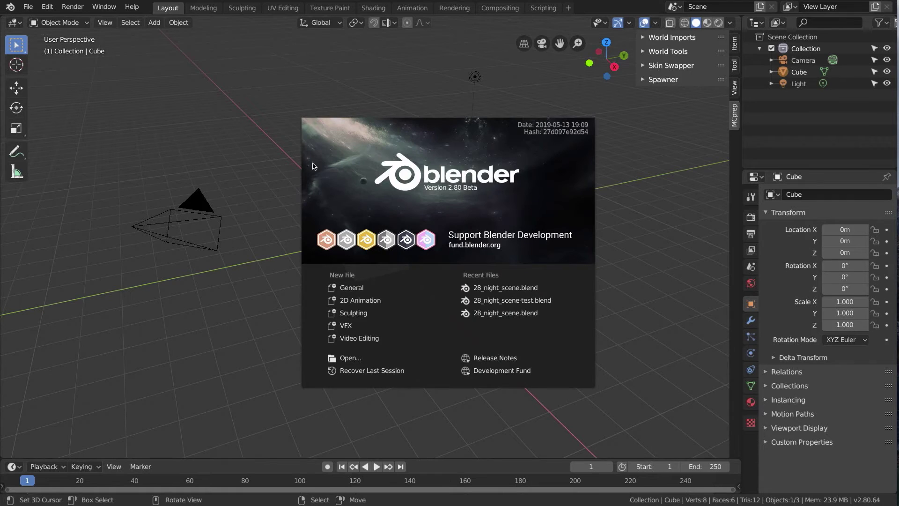
{"action": "left_click", "coordinate": [509, 288]}
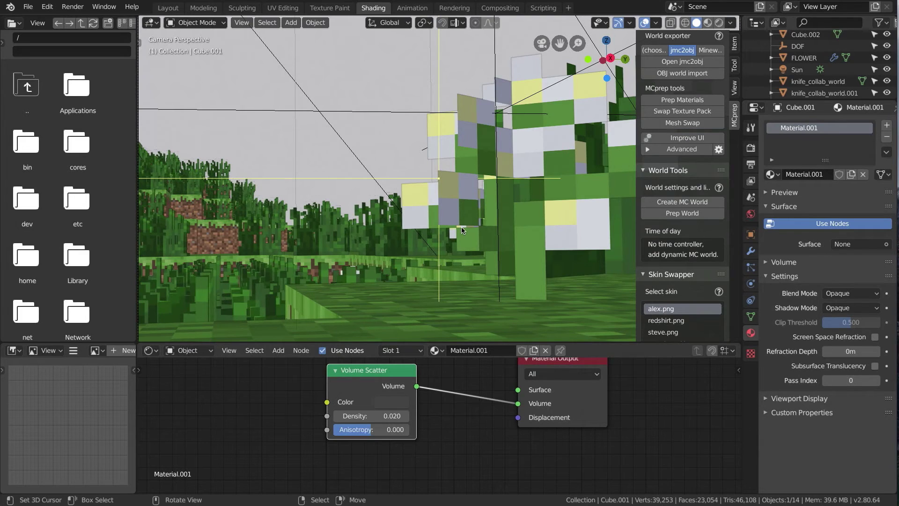
Switch to Rendered shading and view the night scene through the camera and by orbiting.
{"action": "key", "text": "z"}
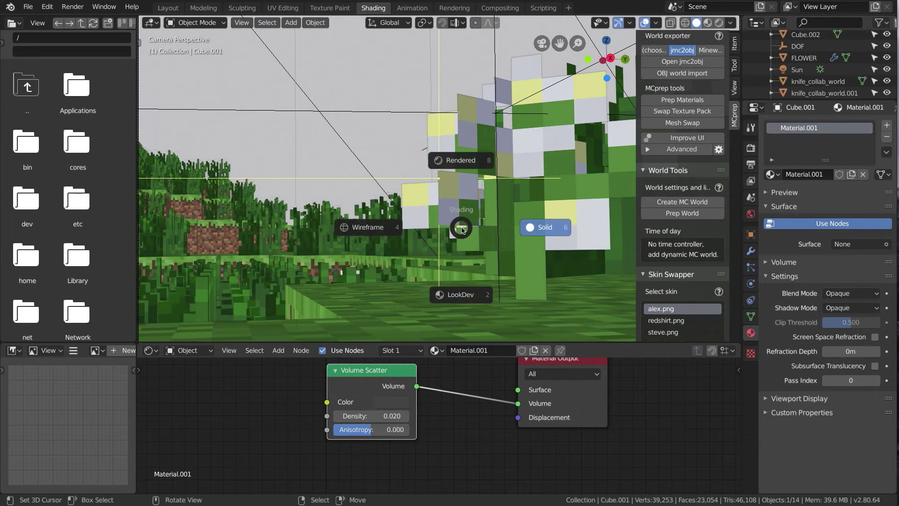
{"action": "left_click", "coordinate": [452, 111]}
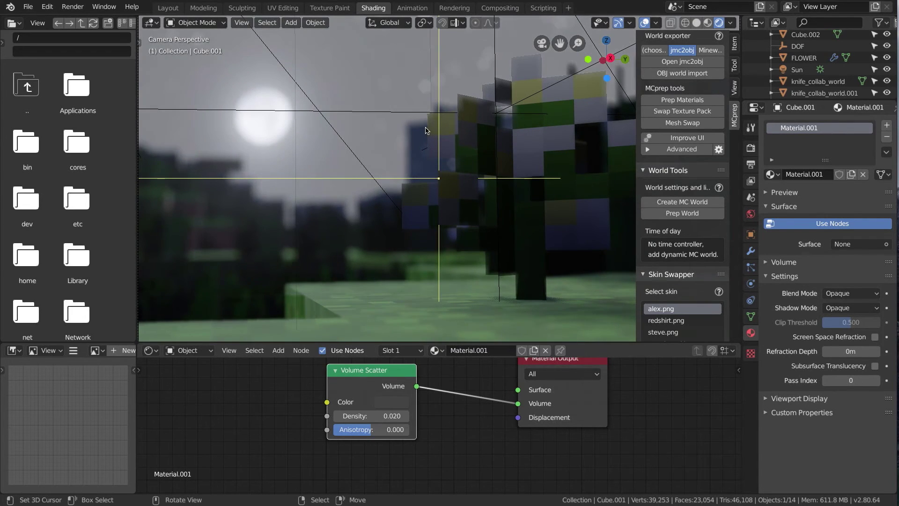
{"action": "middle_click_drag", "start_coordinate": [432, 132], "coordinate": [470, 146]}
{"action": "key", "text": "KP_0"}
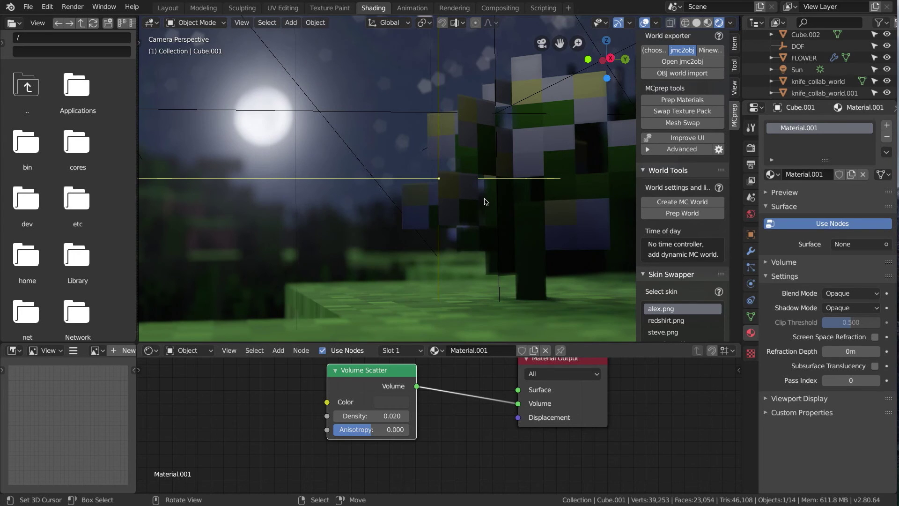
{"action": "key", "text": "KP_0"}
{"action": "middle_click_drag", "start_coordinate": [484, 200], "coordinate": [482, 204]}
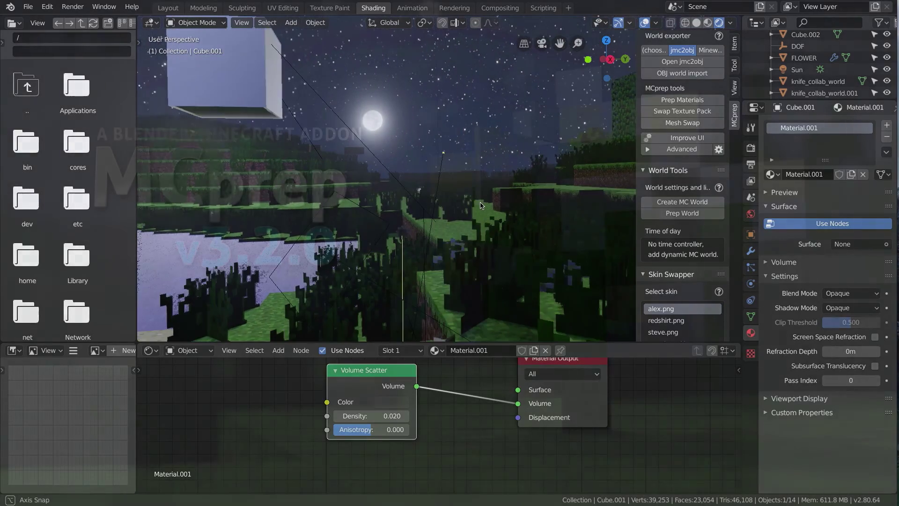